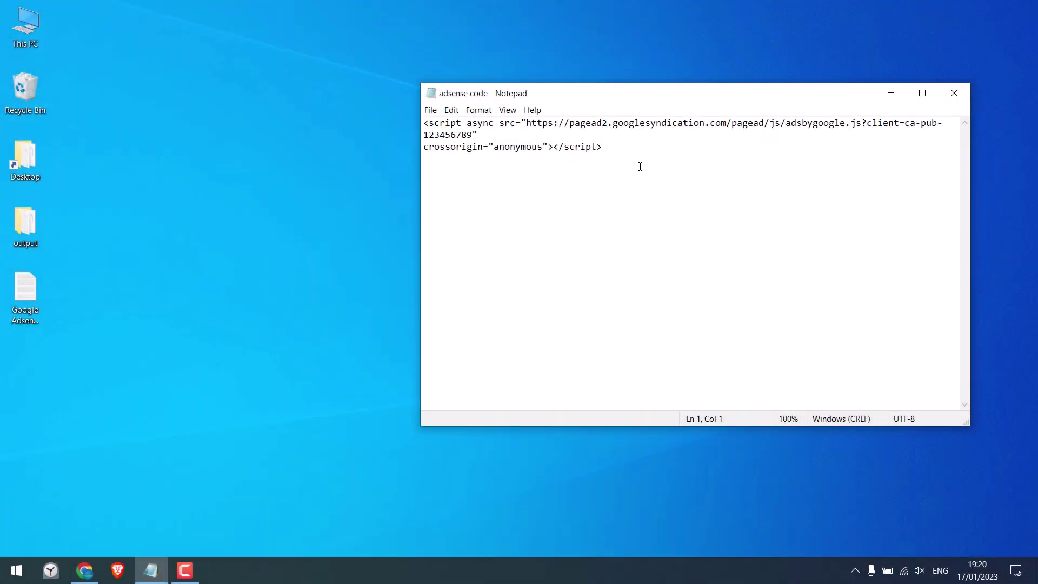
Highlight the AdSense script in Notepad, then clear the selection.
{"action": "mouse_move", "coordinate": [640, 168]}
{"action": "left_mouse_down"}
{"action": "mouse_move", "coordinate": [426, 122]}
{"action": "mouse_move", "coordinate": [424, 136]}
{"action": "left_mouse_up"}
{"action": "left_click", "coordinate": [574, 193]}
{"action": "left_click", "coordinate": [574, 168]}
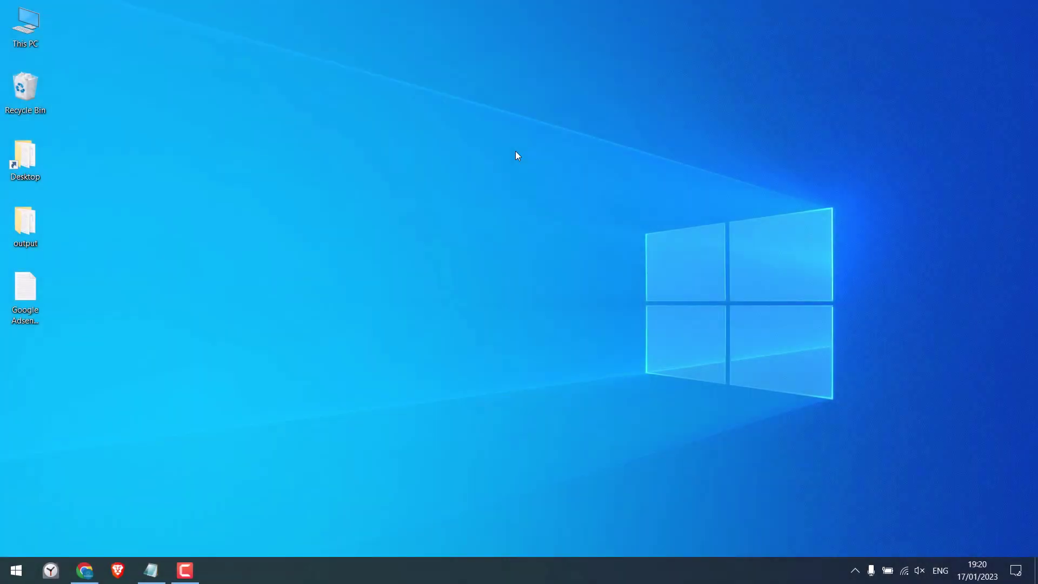
Highlight the publisher number 123456789, then the whole three-line AdSense script.
{"action": "left_click", "coordinate": [151, 570]}
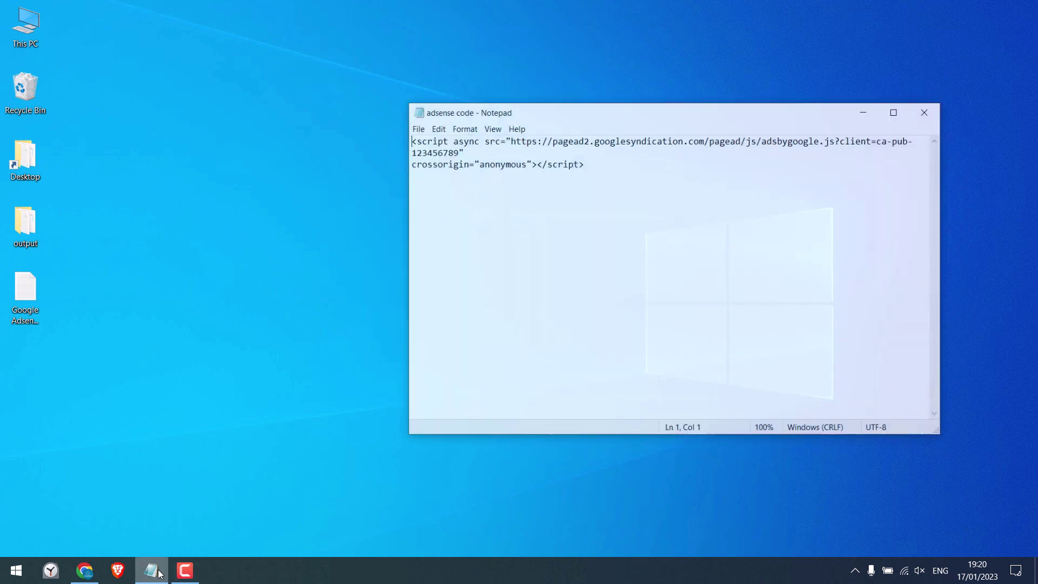
{"action": "key", "text": "ctrl+a"}
{"action": "left_click", "coordinate": [574, 193]}
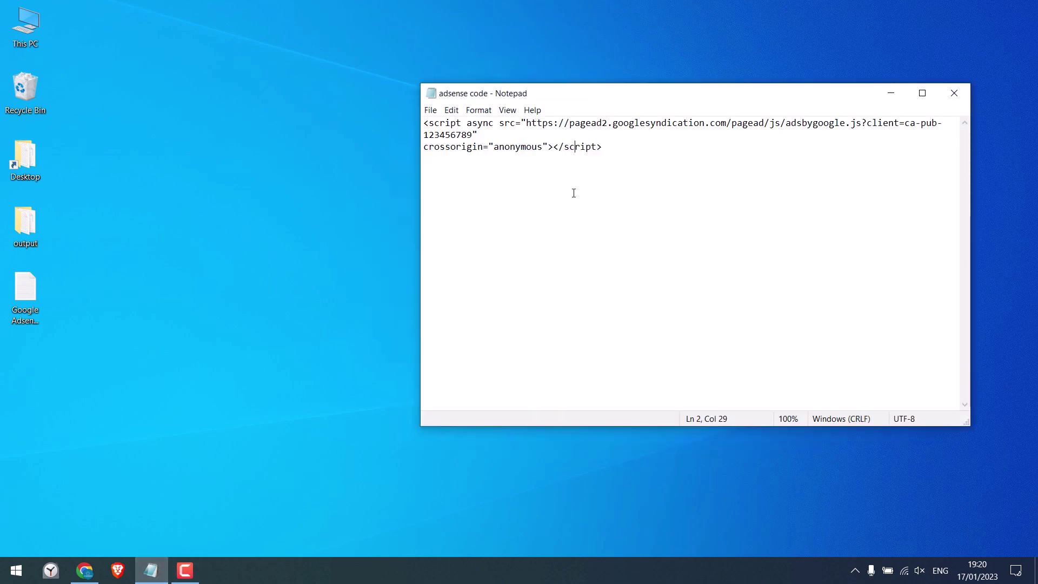
{"action": "left_click_drag", "start_coordinate": [473, 135], "coordinate": [424, 134]}
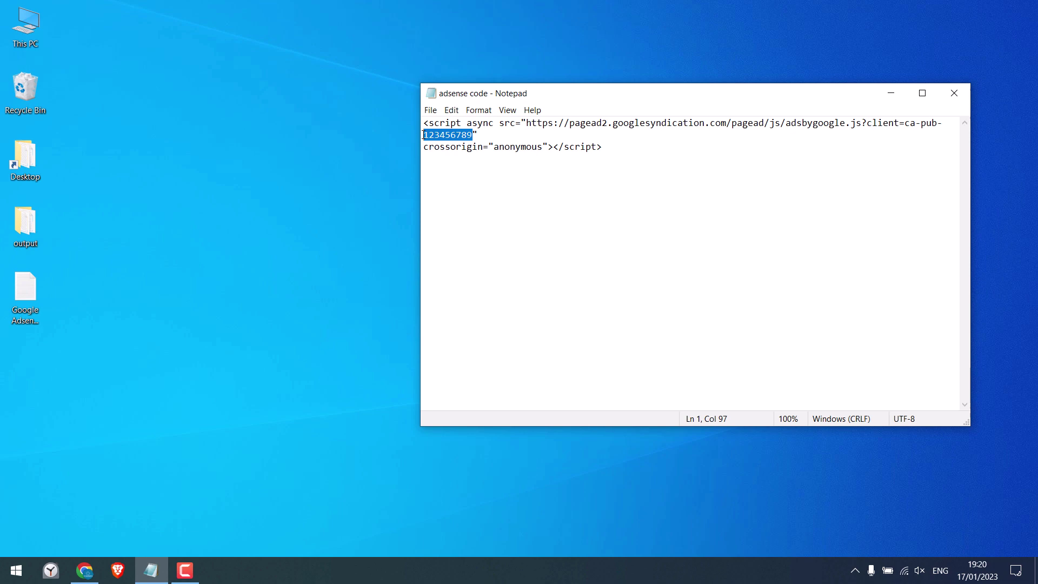
{"action": "left_click", "coordinate": [565, 147]}
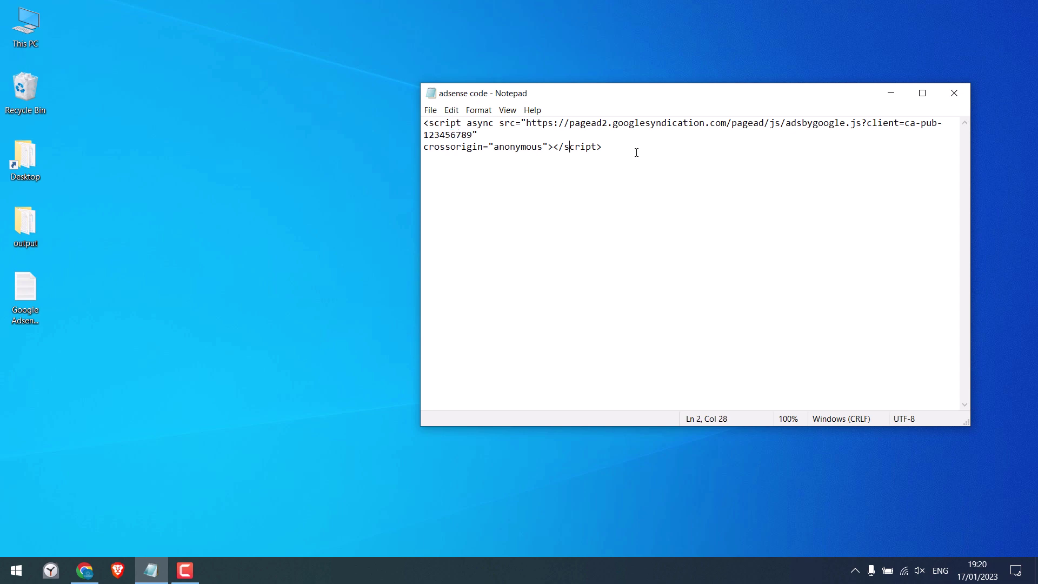
{"action": "left_click_drag", "start_coordinate": [636, 152], "coordinate": [424, 122]}
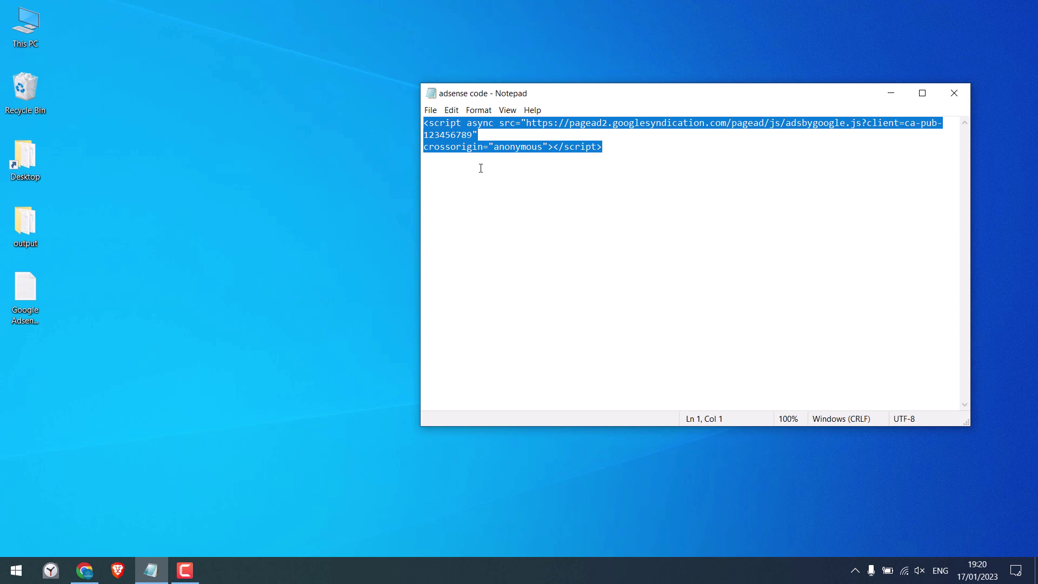
Bring up Chrome on a new tab to reach the letslearnwordpress.com demo admin.
{"action": "left_click", "coordinate": [85, 570]}
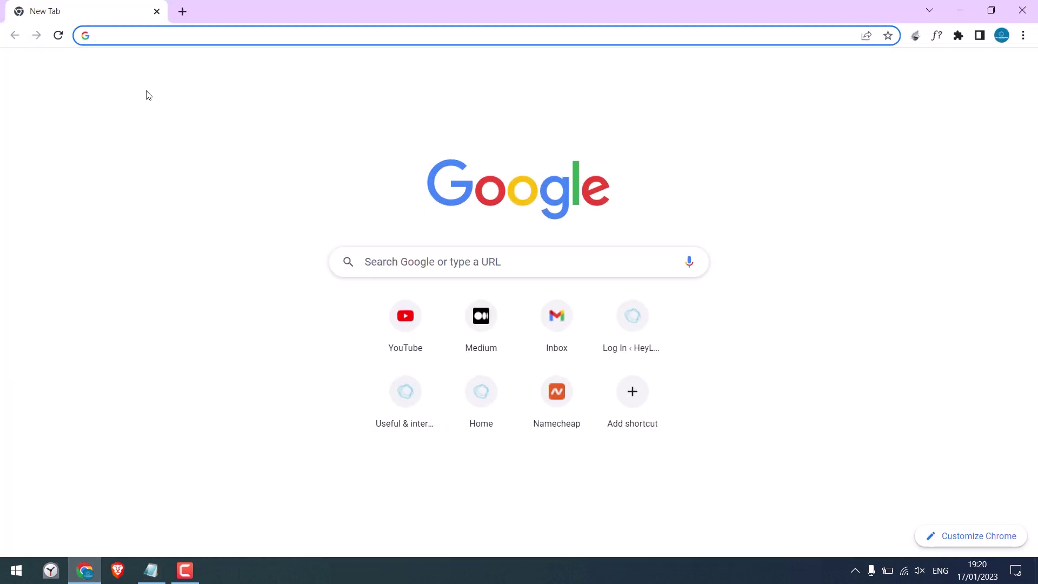
{"action": "type", "text": "letslearnwordpress.com/demo/wp-admin/"}
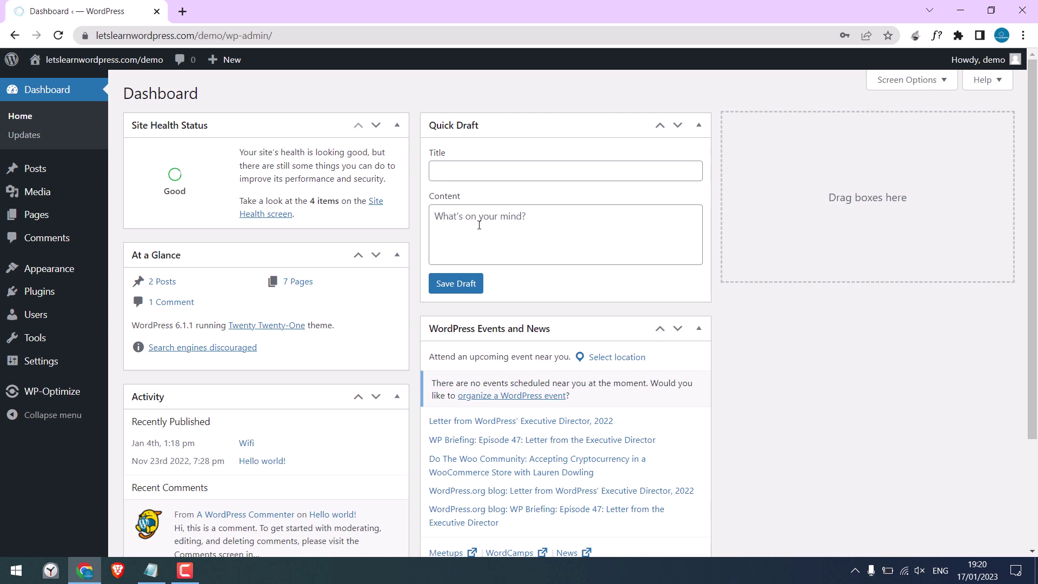
{"action": "mouse_move", "coordinate": [48, 268]}
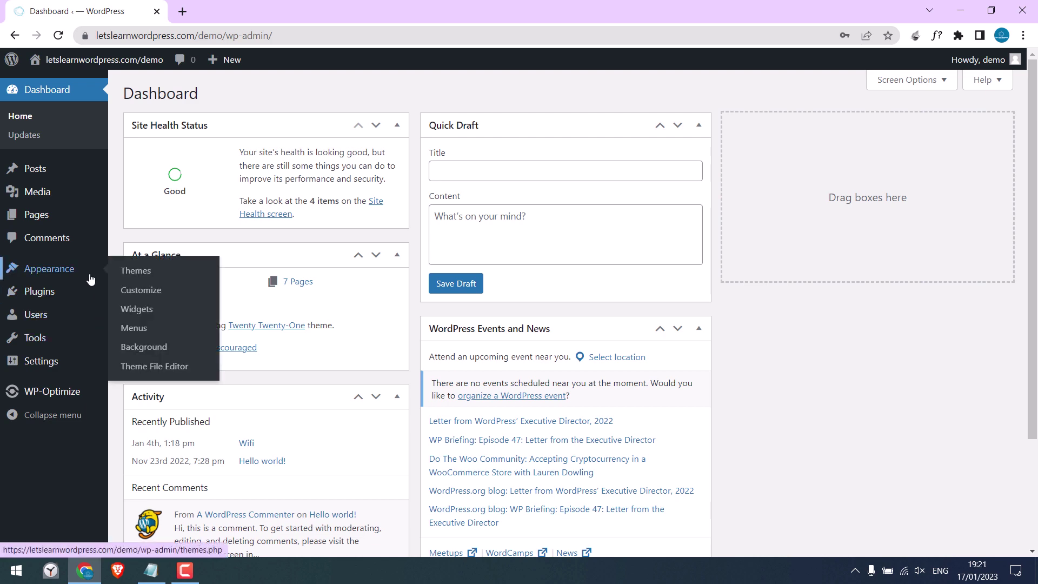
Open Twenty Twenty-One's functions.php in the Theme File Editor, scroll to its end, and return to Notepad.
{"action": "left_click", "coordinate": [158, 371]}
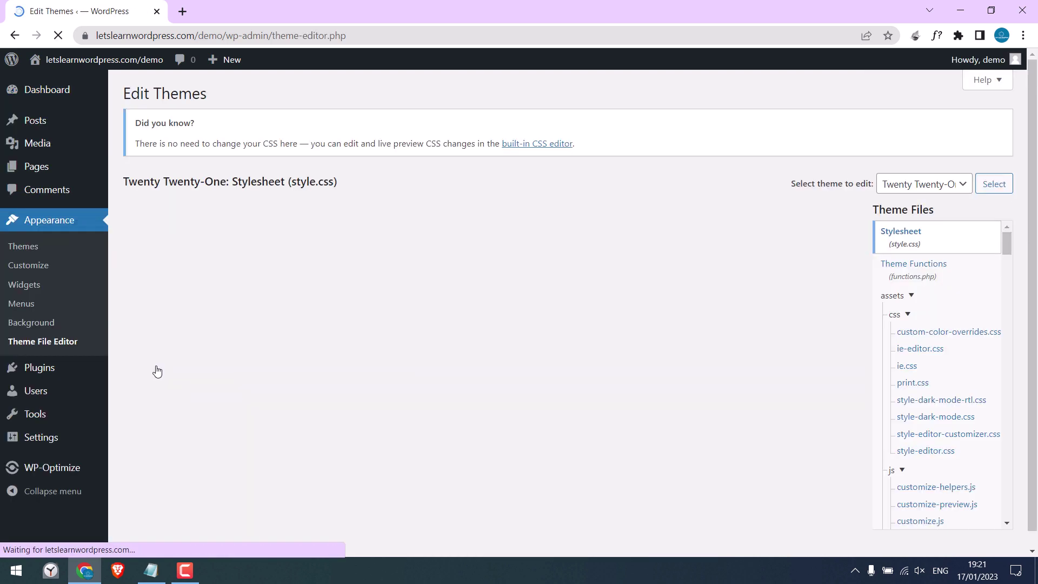
{"action": "left_click", "coordinate": [909, 272]}
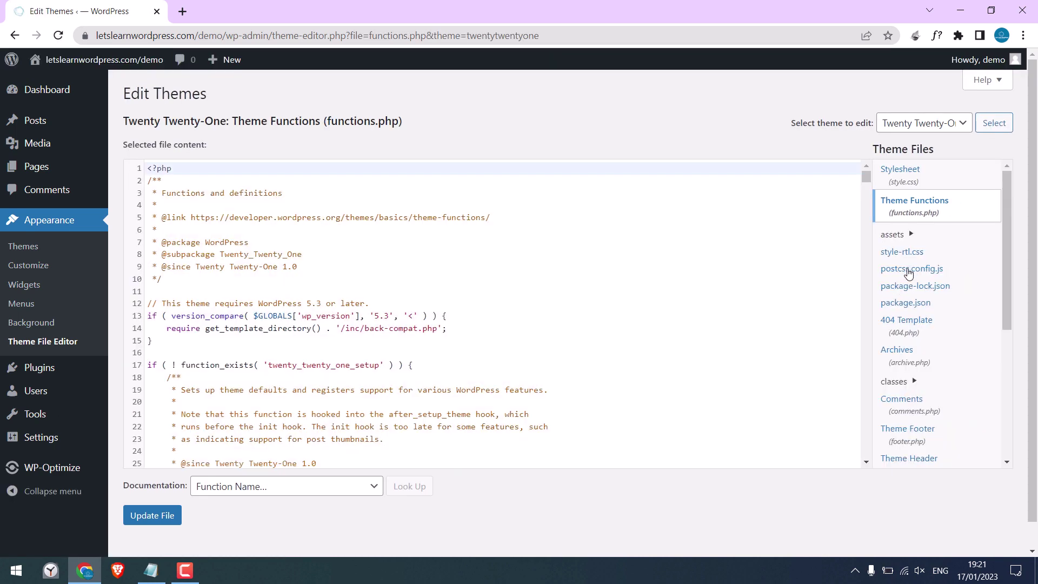
{"action": "left_click_drag", "start_coordinate": [867, 174], "coordinate": [867, 455]}
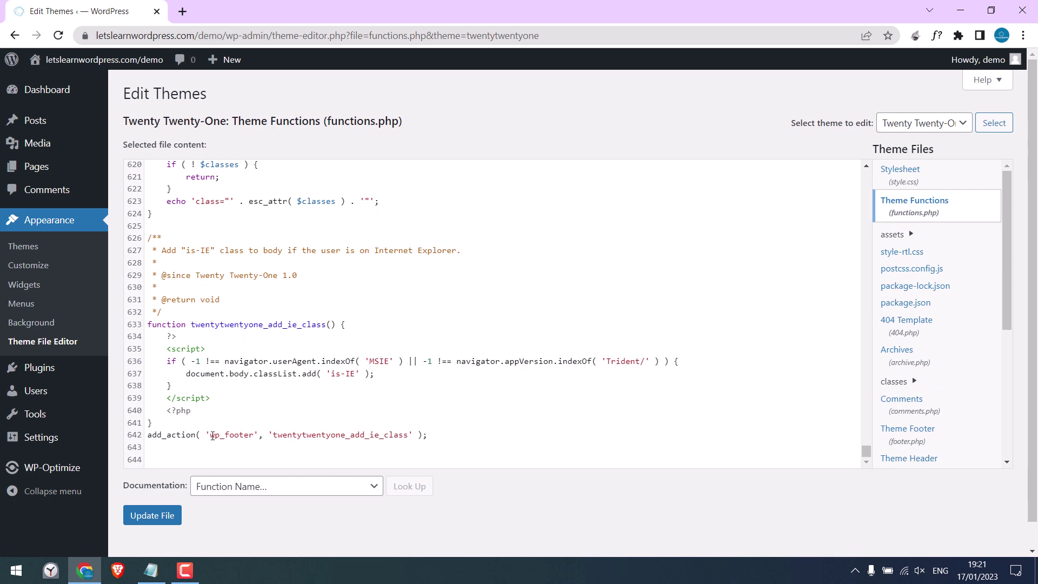
{"action": "left_click", "coordinate": [960, 10]}
Copy the three-line AdSense script from Notepad.
{"action": "left_click", "coordinate": [582, 170]}
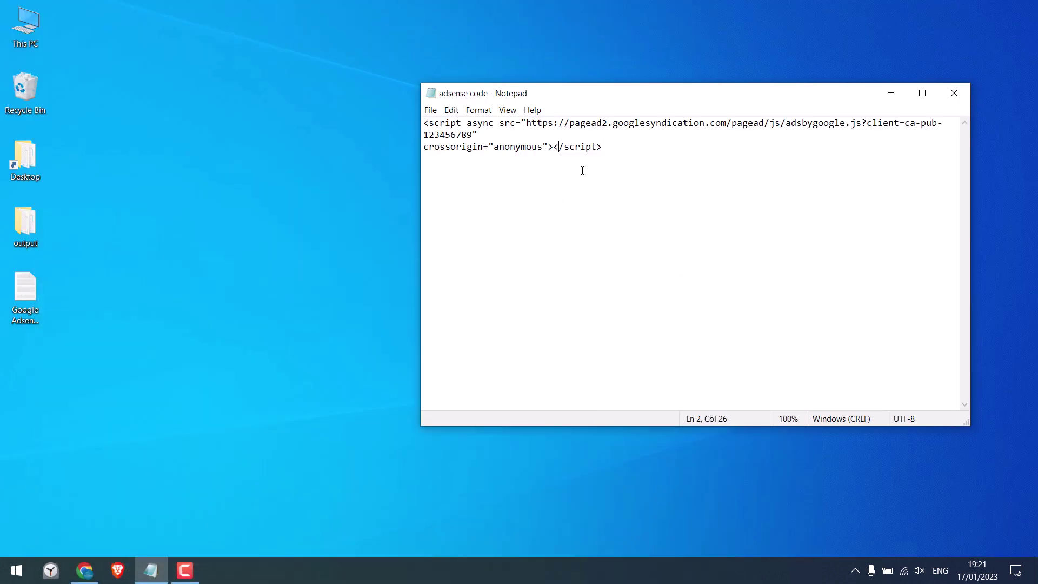
{"action": "left_click_drag", "start_coordinate": [604, 151], "coordinate": [424, 124]}
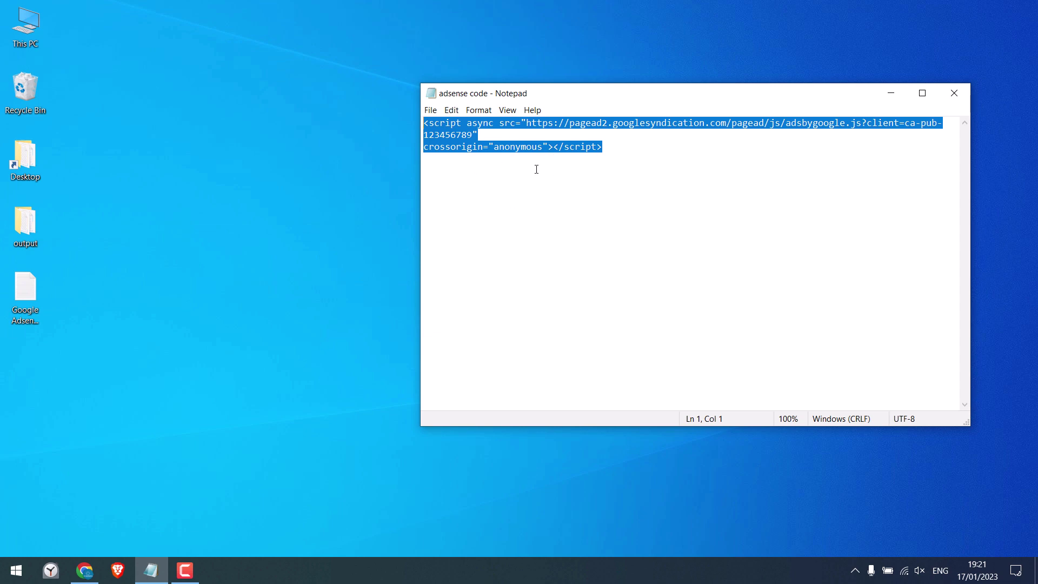
{"action": "right_click", "coordinate": [448, 134]}
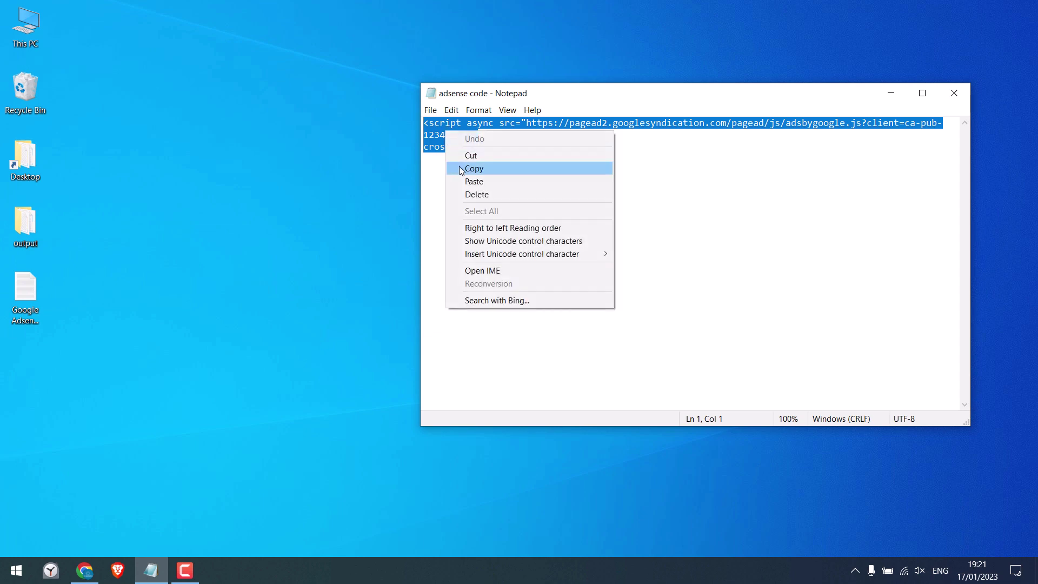
{"action": "left_click", "coordinate": [459, 168]}
{"action": "left_click", "coordinate": [881, 95]}
Replace the 'Add your code here...' placeholder in the Google Adsense code template with the script.
{"action": "double_click", "coordinate": [36, 290]}
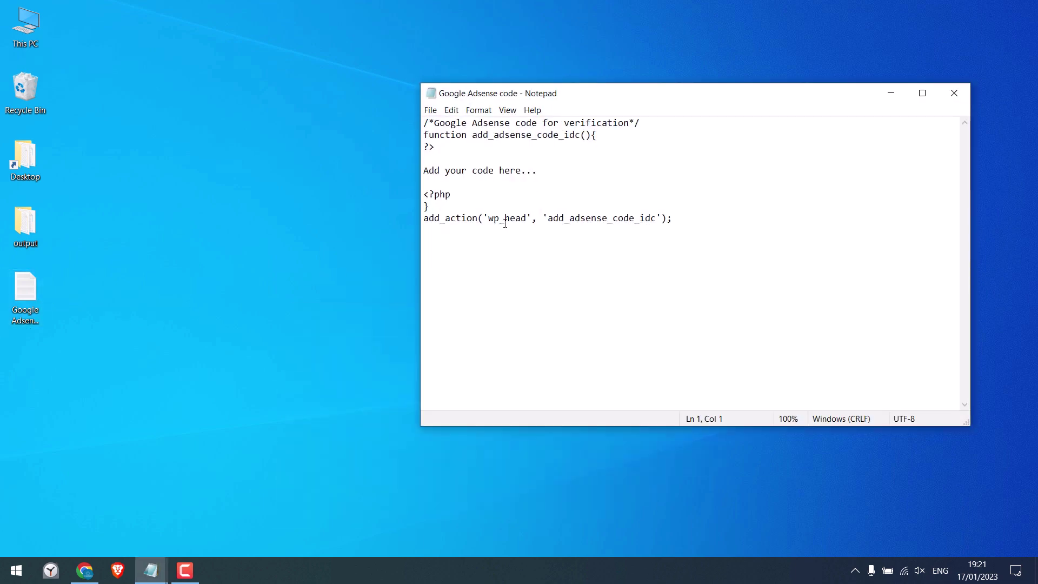
{"action": "left_click_drag", "start_coordinate": [424, 172], "coordinate": [541, 173]}
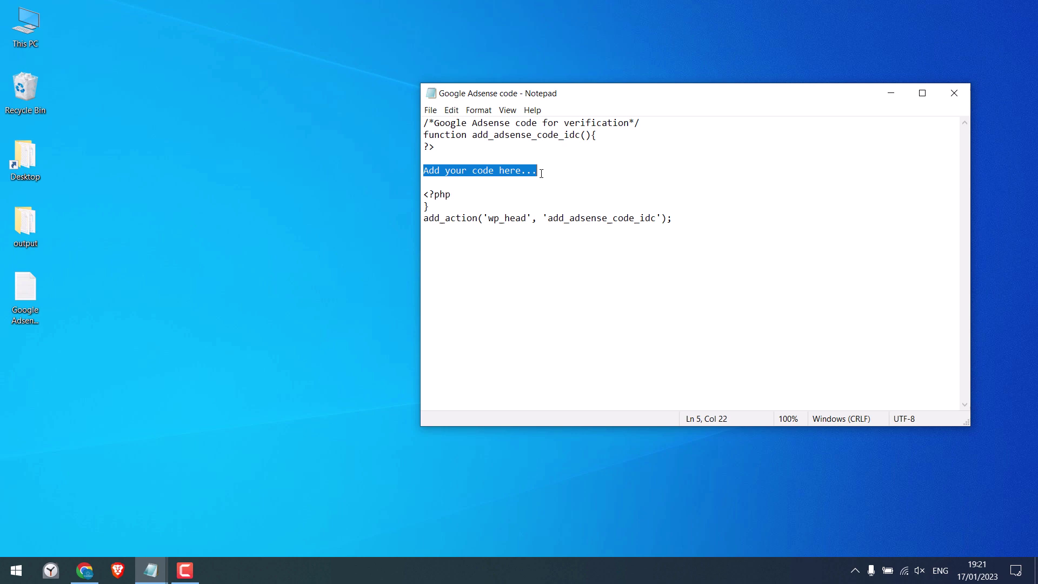
{"action": "right_click", "coordinate": [525, 171]}
{"action": "left_click", "coordinate": [538, 223]}
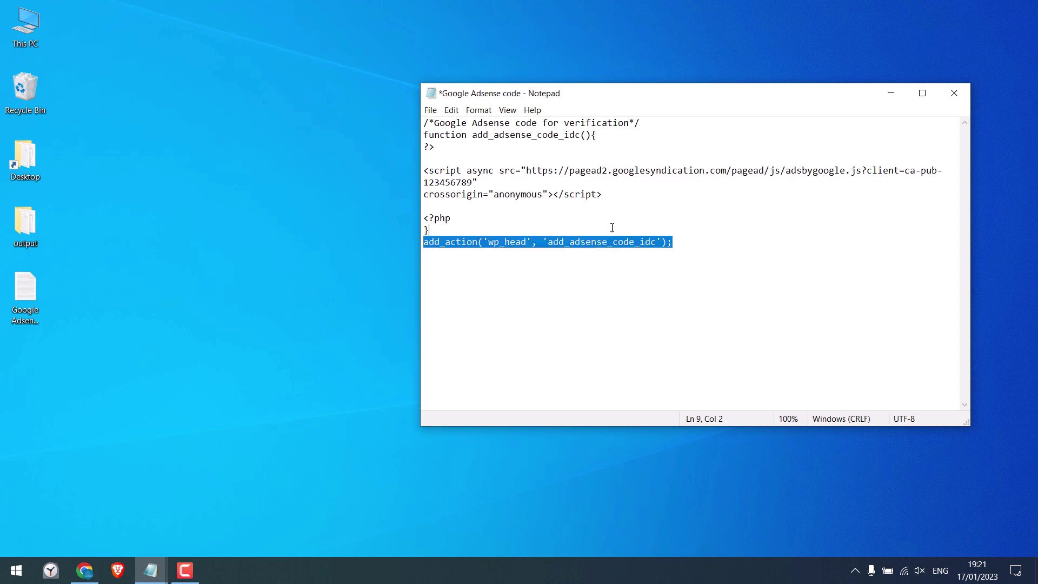
Copy the complete wp_head snippet from the template.
{"action": "left_click_drag", "start_coordinate": [679, 249], "coordinate": [424, 122]}
{"action": "right_click", "coordinate": [468, 138]}
{"action": "left_click", "coordinate": [492, 174]}
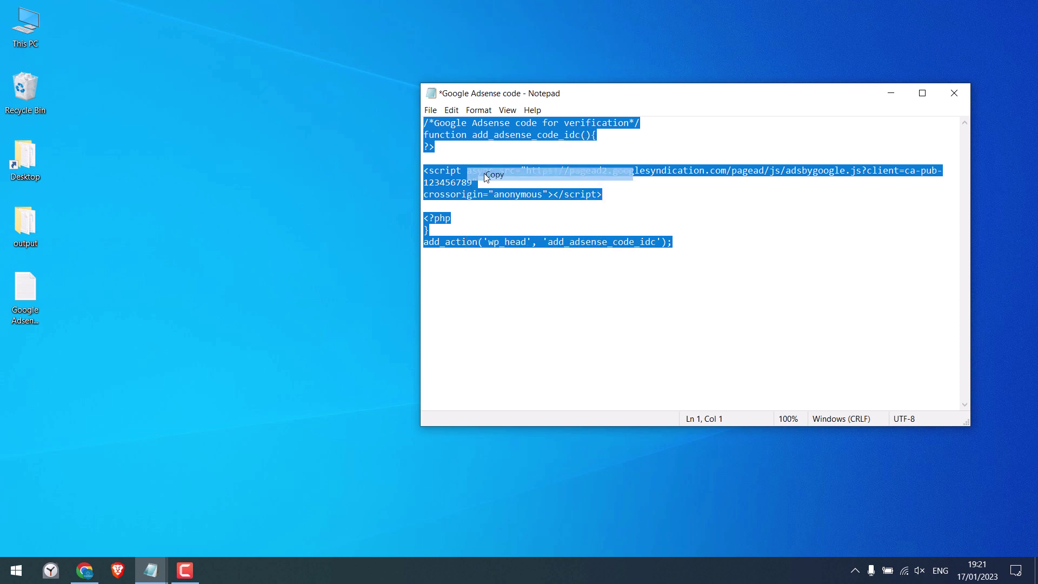
Paste the wp_head AdSense snippet on empty line 644 of functions.php and save with Update File.
{"action": "left_click", "coordinate": [85, 571]}
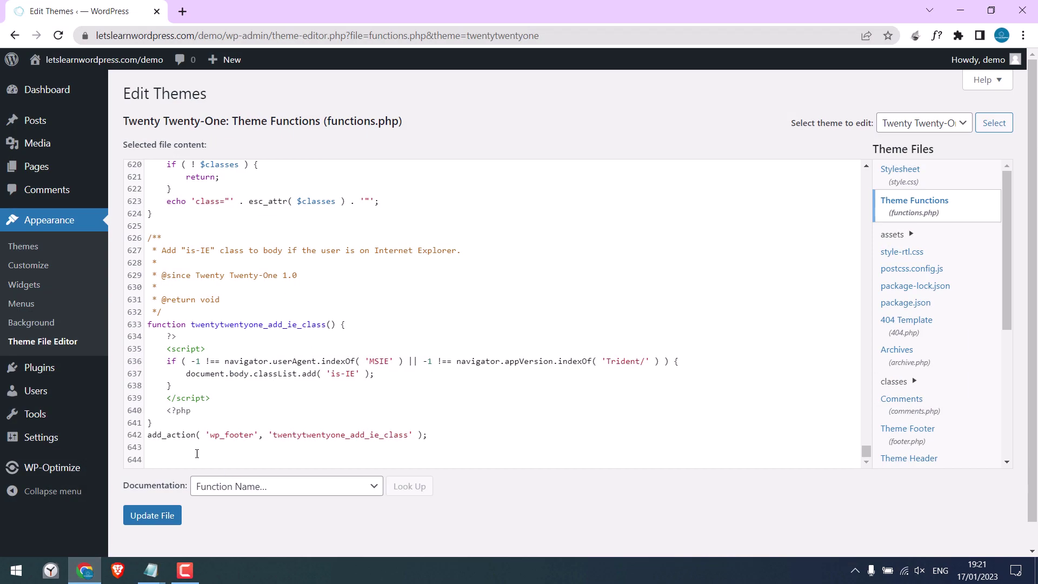
{"action": "left_click", "coordinate": [171, 460]}
{"action": "key", "text": "ctrl+v"}
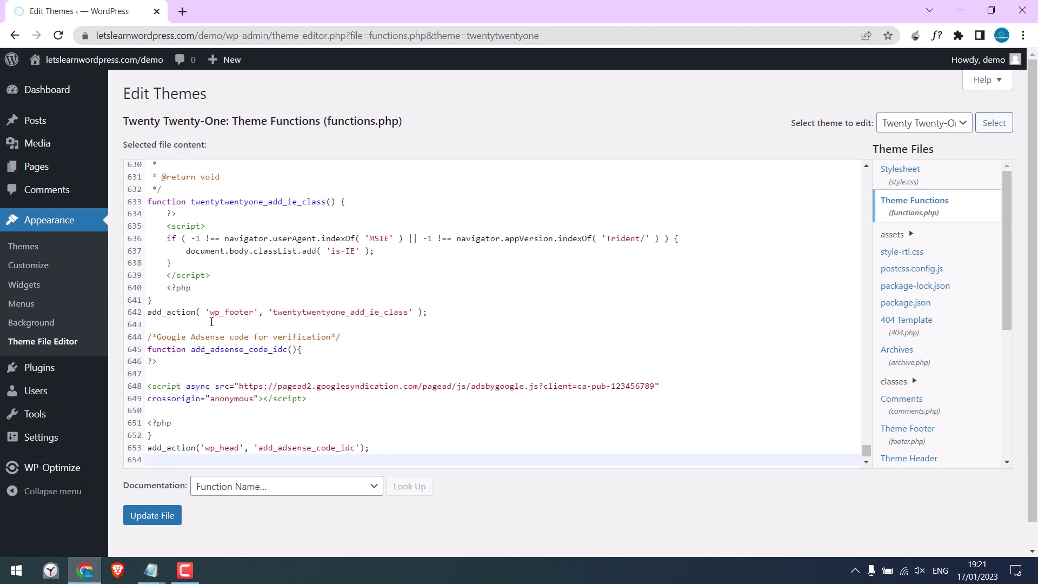
{"action": "left_click", "coordinate": [167, 517]}
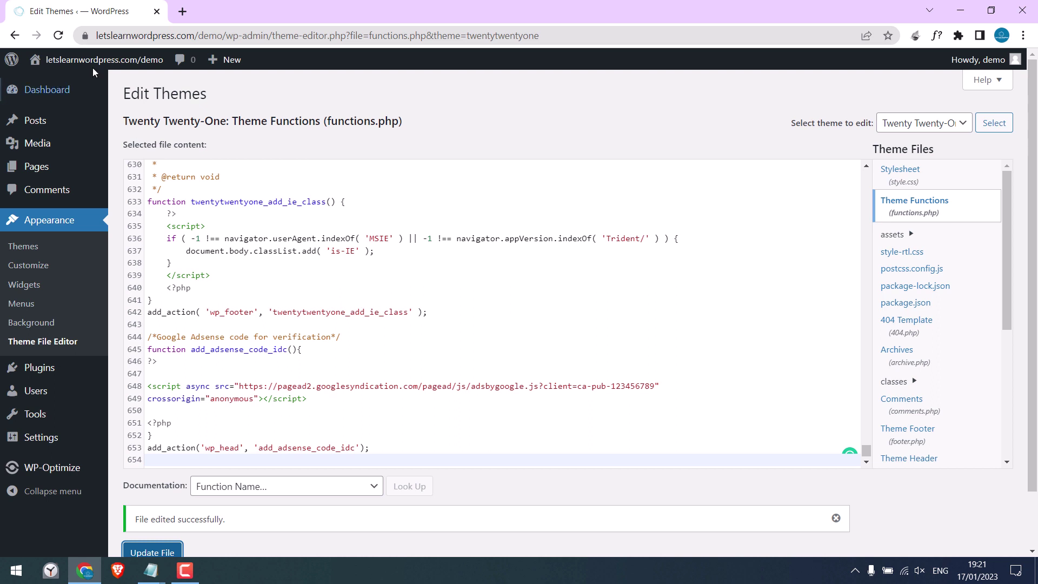
Open the live demo site in a new tab from its site-name link.
{"action": "mouse_move", "coordinate": [105, 59]}
{"action": "right_click", "coordinate": [52, 80]}
{"action": "left_click", "coordinate": [96, 87]}
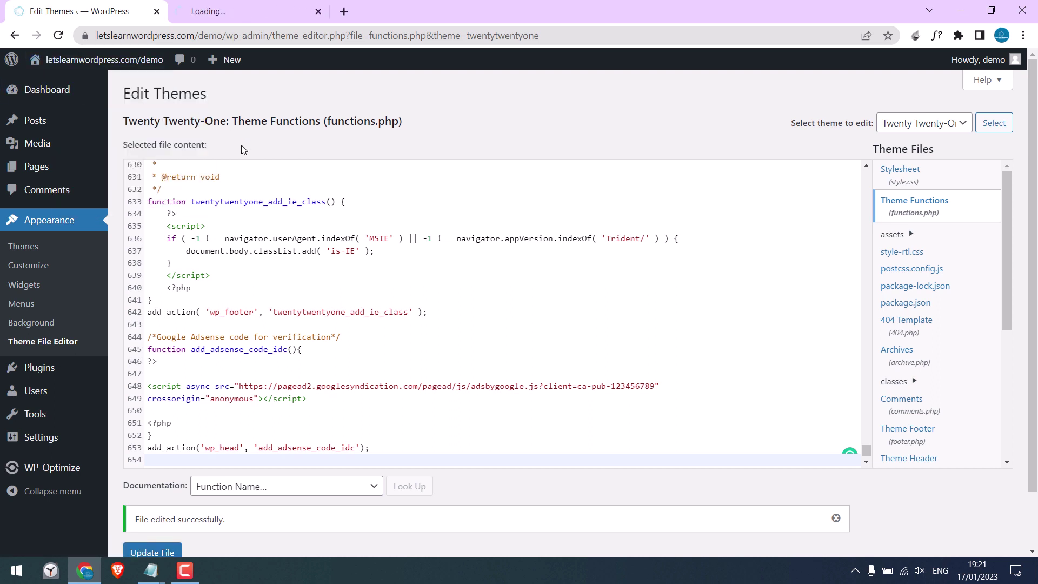
{"action": "left_click", "coordinate": [243, 12]}
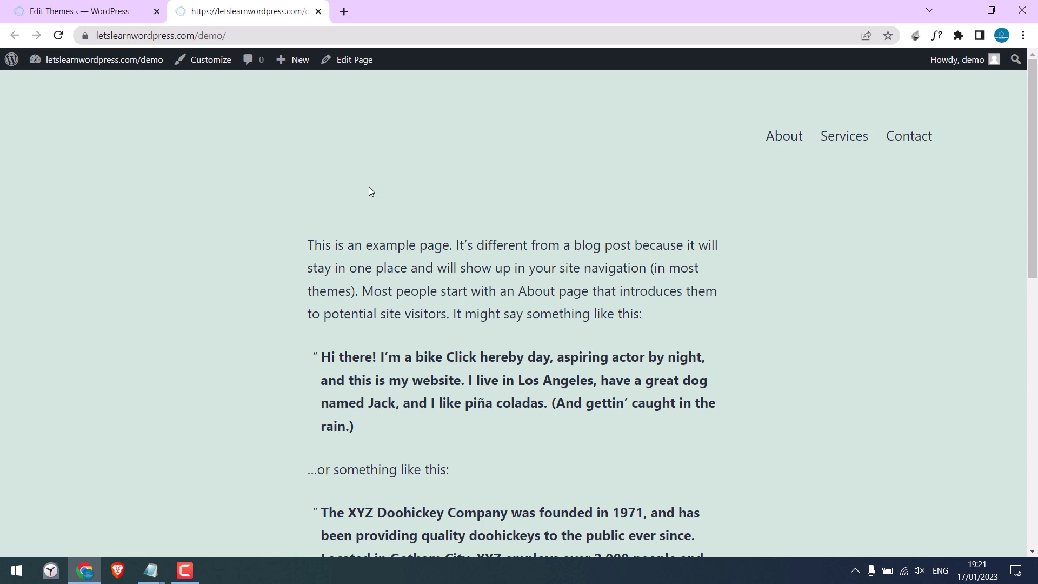
Display the site's page source, start a find, and go back to the theme editor.
{"action": "right_click", "coordinate": [307, 196]}
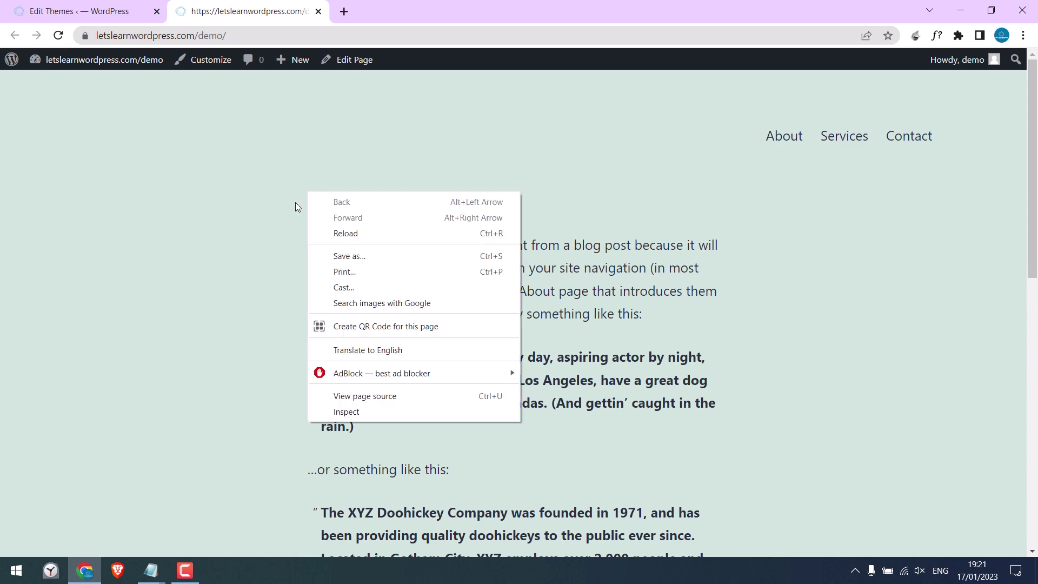
{"action": "left_click", "coordinate": [383, 397]}
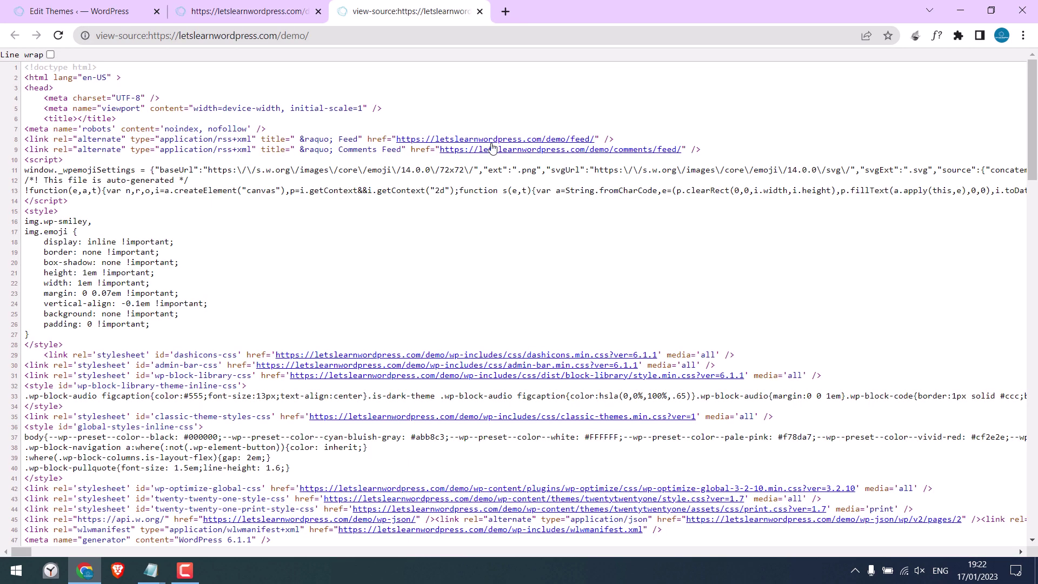
{"action": "key", "text": "ctrl+f"}
{"action": "left_click", "coordinate": [82, 5]}
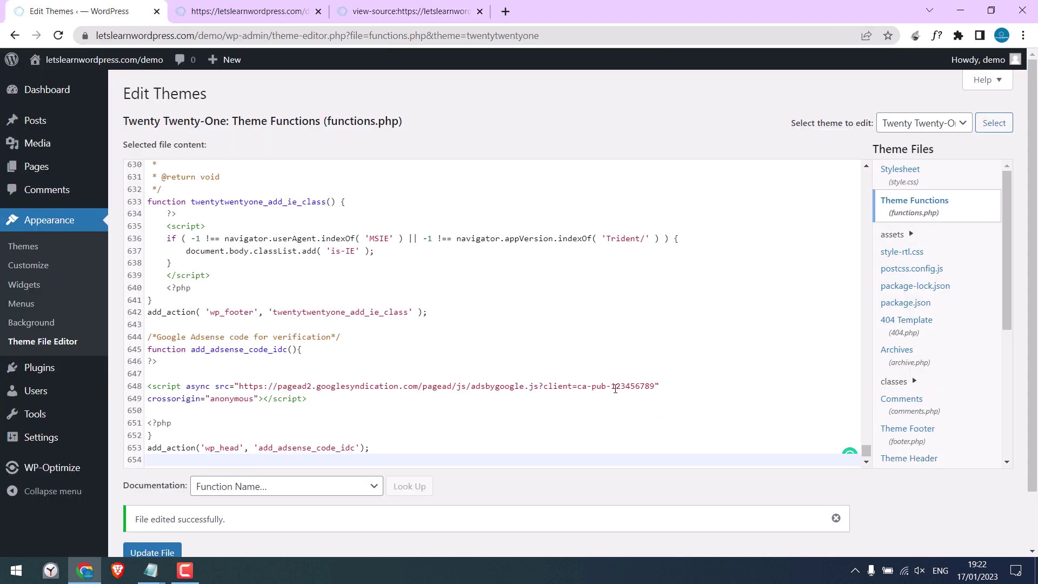
Copy ca-pub-123456789 from functions.php and search the page source for it.
{"action": "left_click_drag", "start_coordinate": [577, 388], "coordinate": [656, 386]}
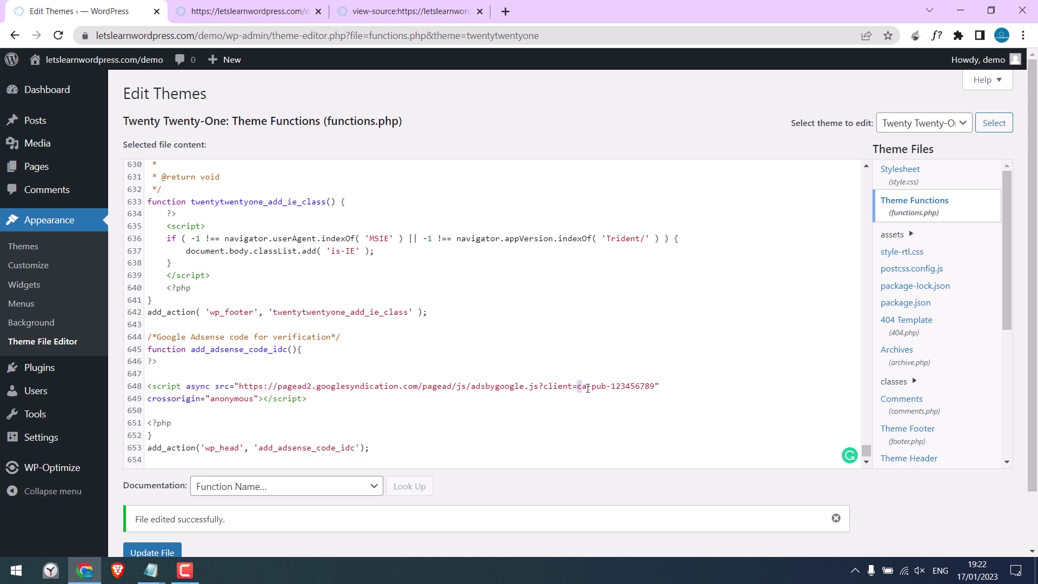
{"action": "right_click", "coordinate": [651, 385]}
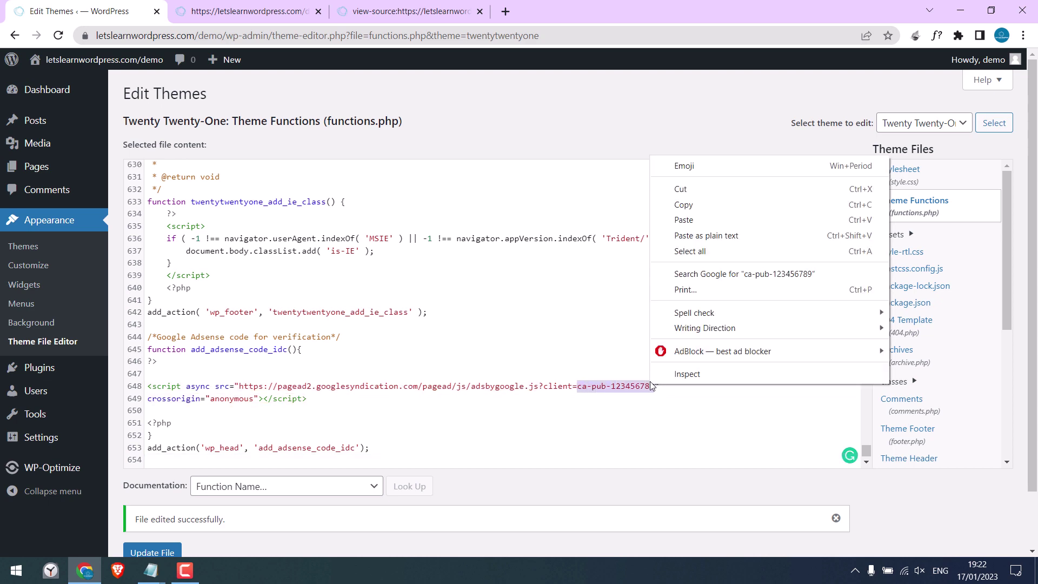
{"action": "left_click", "coordinate": [675, 204]}
{"action": "left_click", "coordinate": [399, 10]}
{"action": "key", "text": "ctrl+f"}
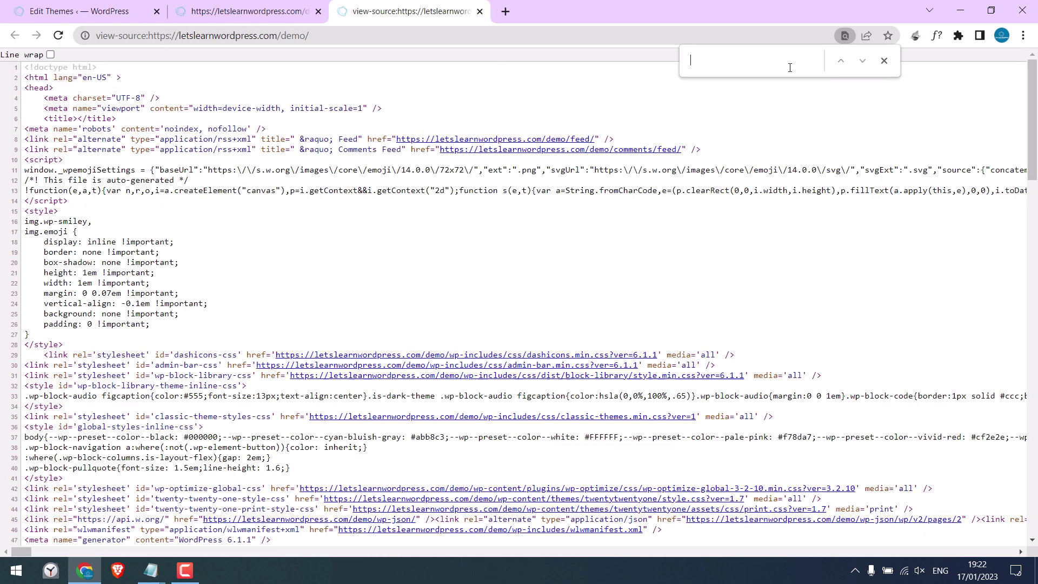
{"action": "key", "text": "ctrl+v"}
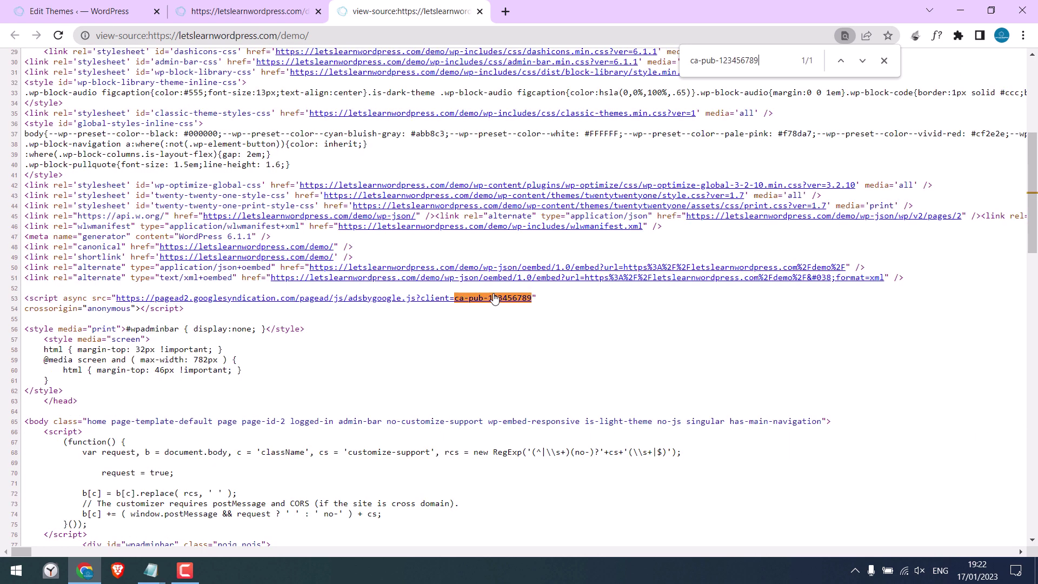